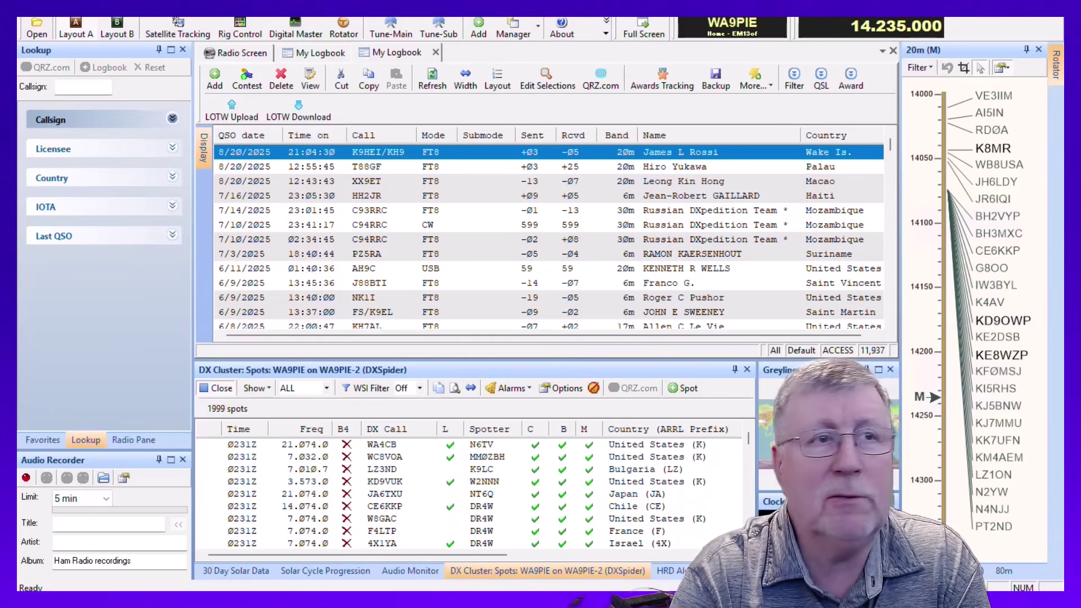
# - Switch to the MantisHub issue tracker and review the assigned and resolved rows of the v6.9 Logbook Beta Testing summary
pyautogui.hotkey('alt', 'Tab')
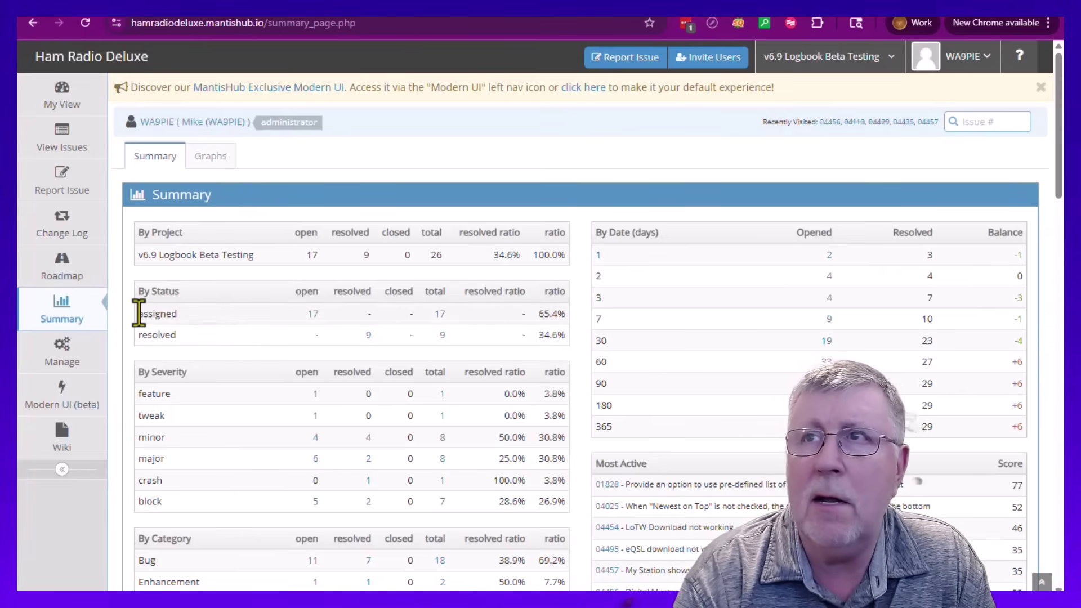
pyautogui.moveTo(138, 313); pyautogui.dragTo(339, 311)
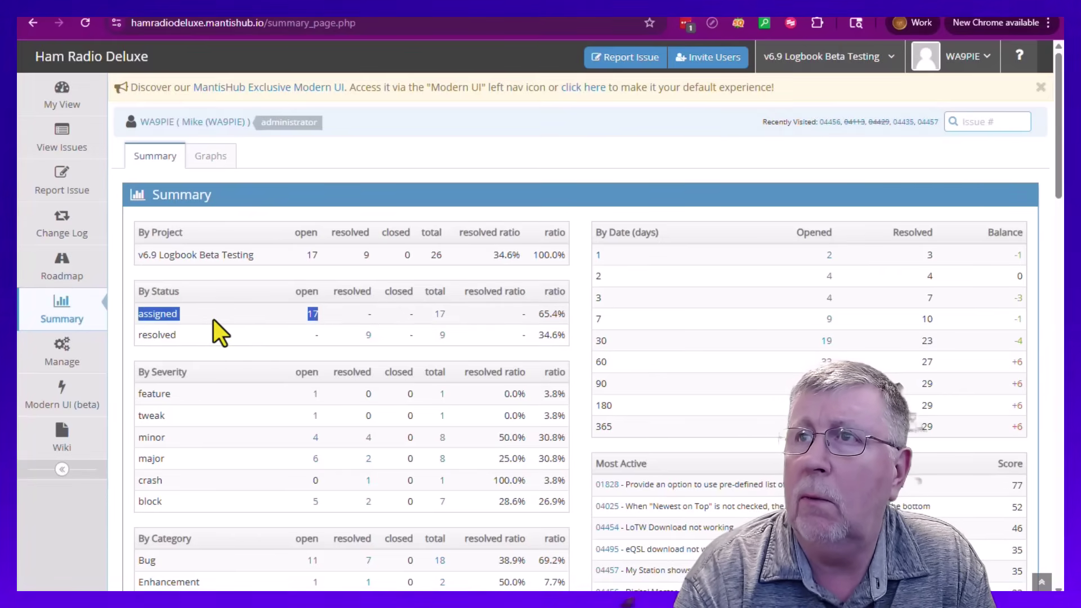
pyautogui.click(190, 323)
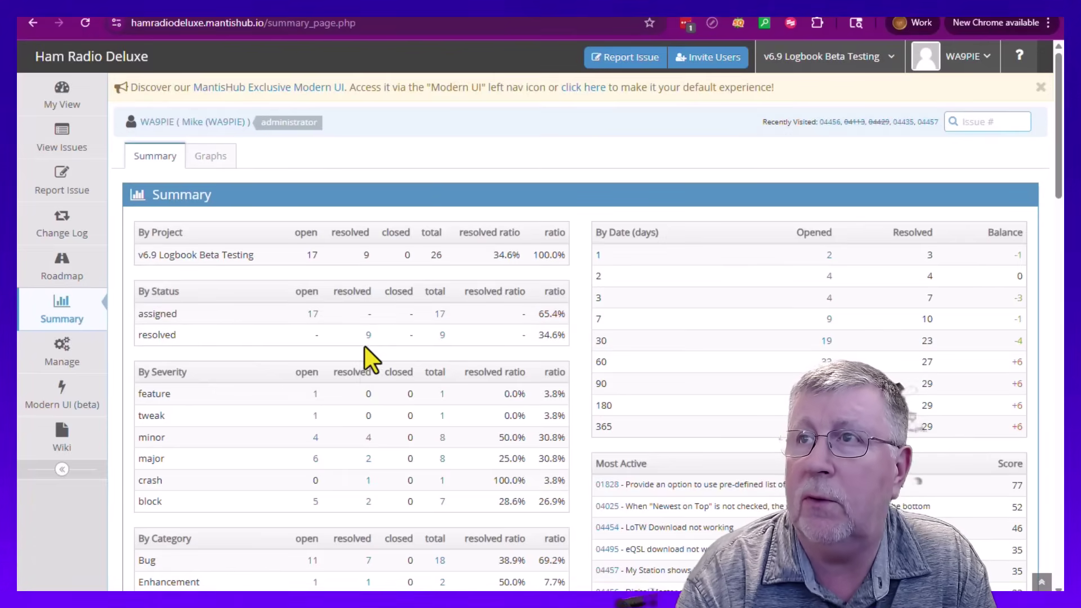
pyautogui.moveTo(148, 337); pyautogui.dragTo(393, 335)
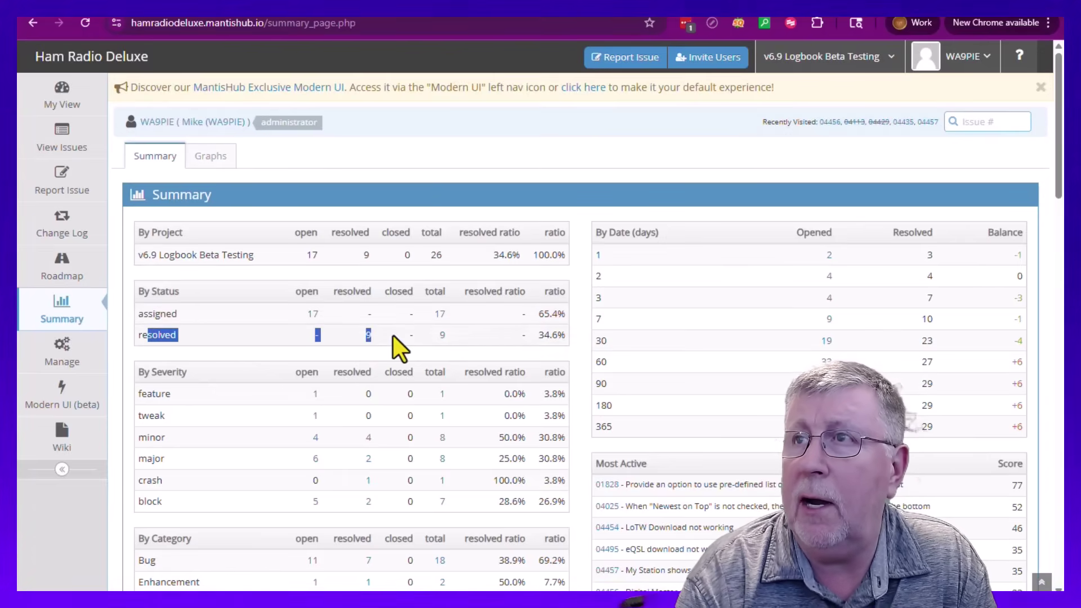
pyautogui.click(183, 336)
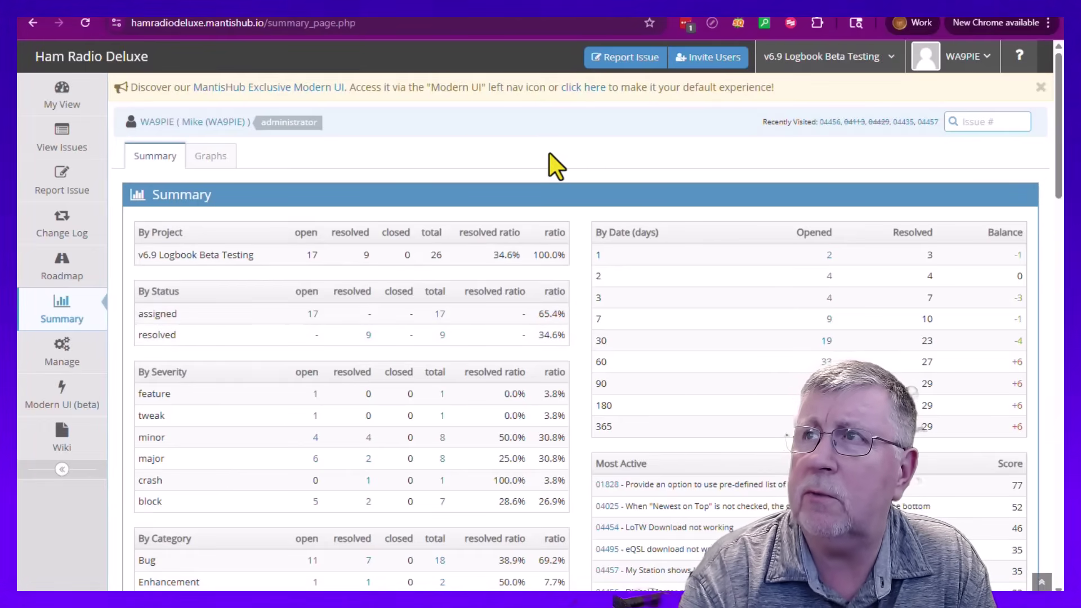
# - Review the resolved issues of the 3 - Current Dev List project and return the summary to v6.9 Logbook Beta Testing
pyautogui.click(880, 64)
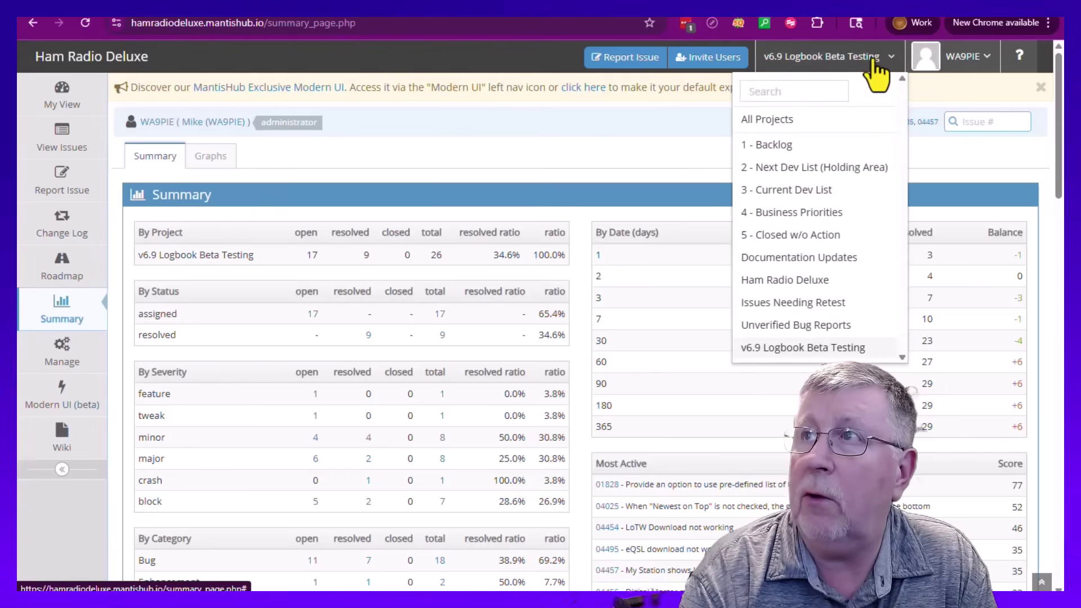
pyautogui.click(800, 189)
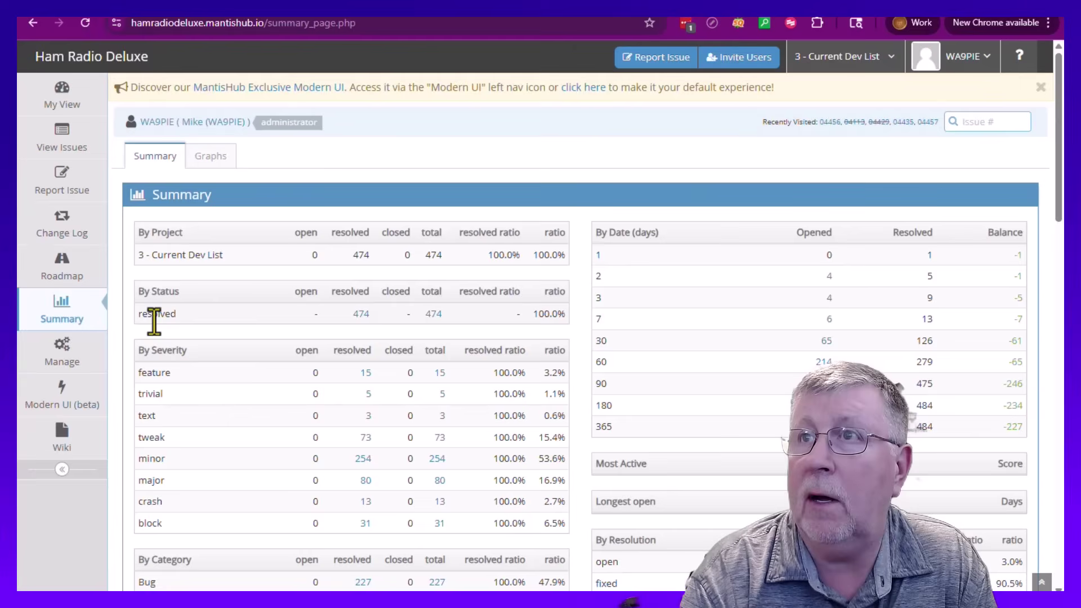
pyautogui.moveTo(143, 314); pyautogui.dragTo(382, 309)
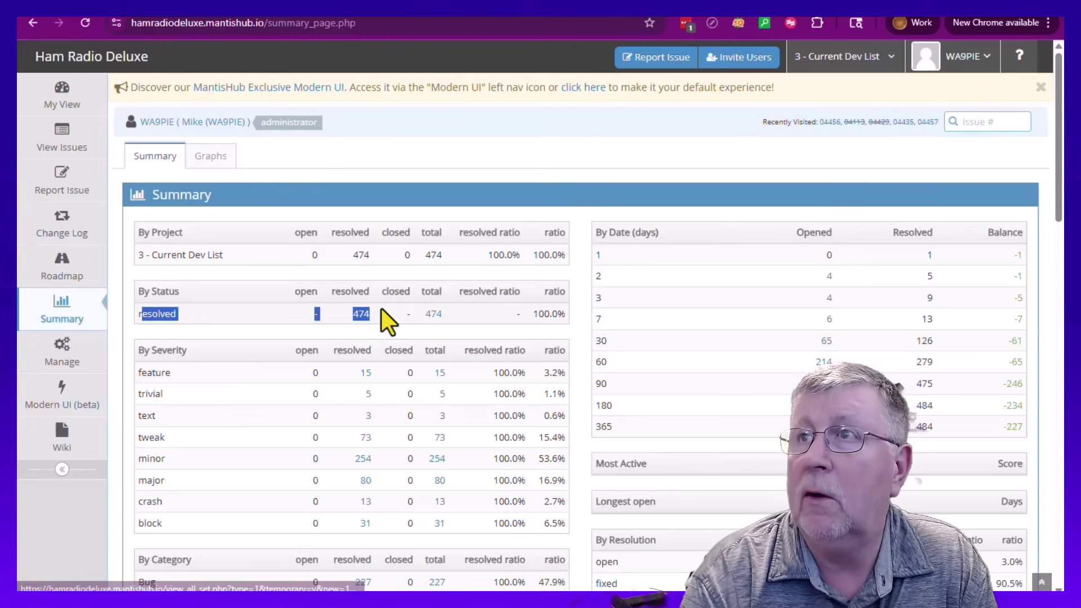
pyautogui.click(221, 312)
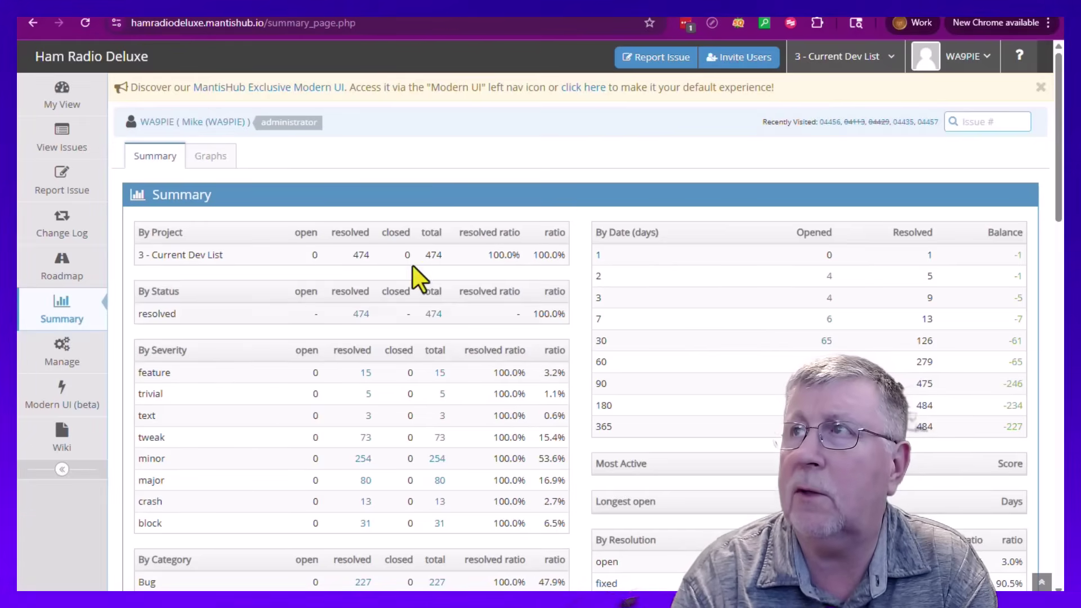
pyautogui.click(835, 58)
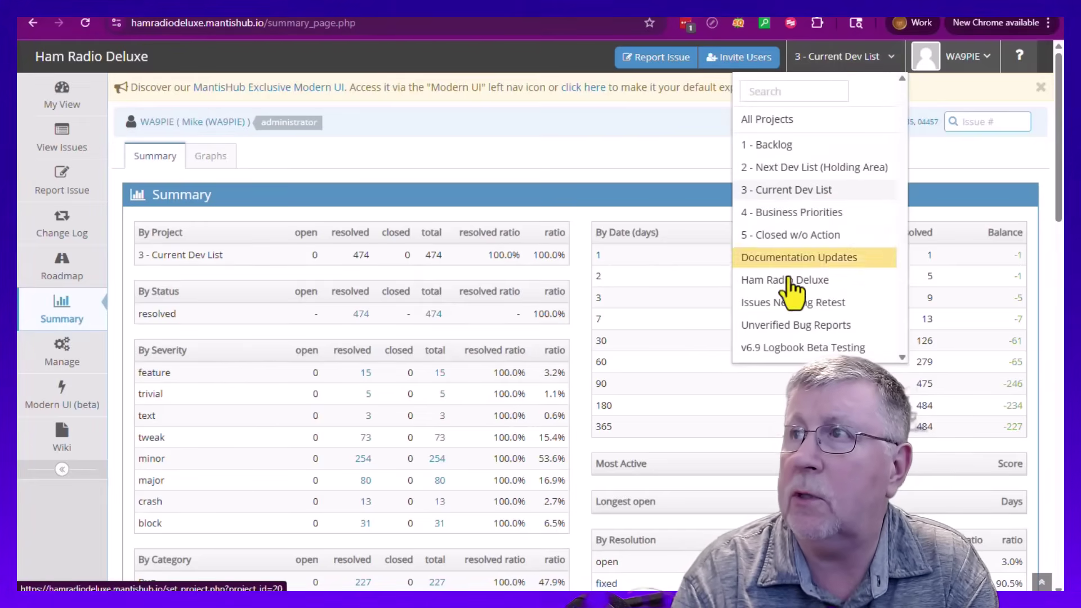
pyautogui.click(802, 347)
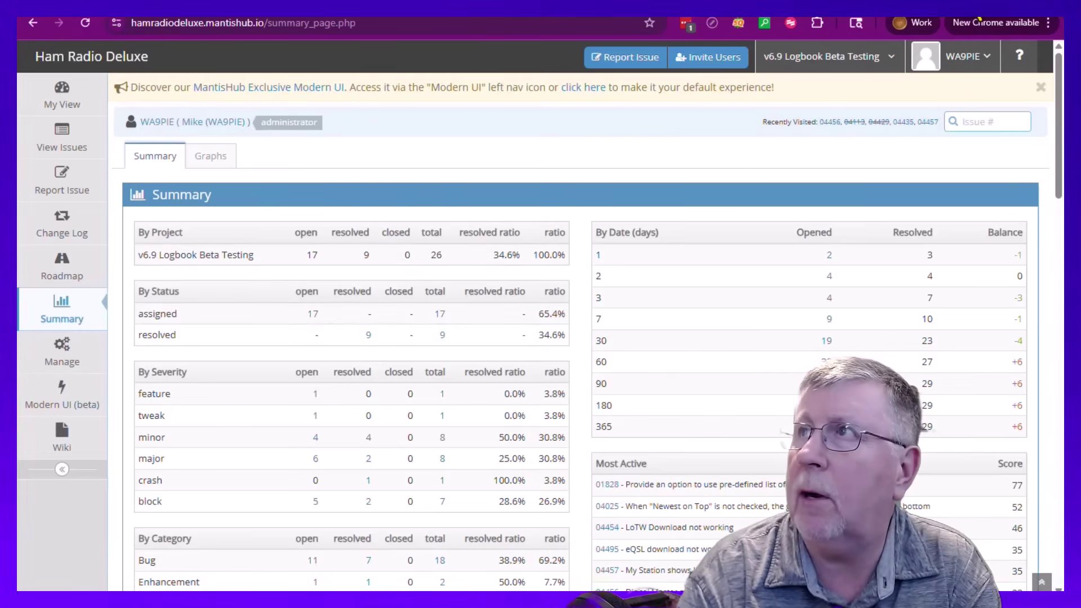
# - Switch to Ham Radio Deluxe Logbook, view the VK4EIE database and return to the first QSO of My Logbook
pyautogui.hotkey('alt', 'Tab')
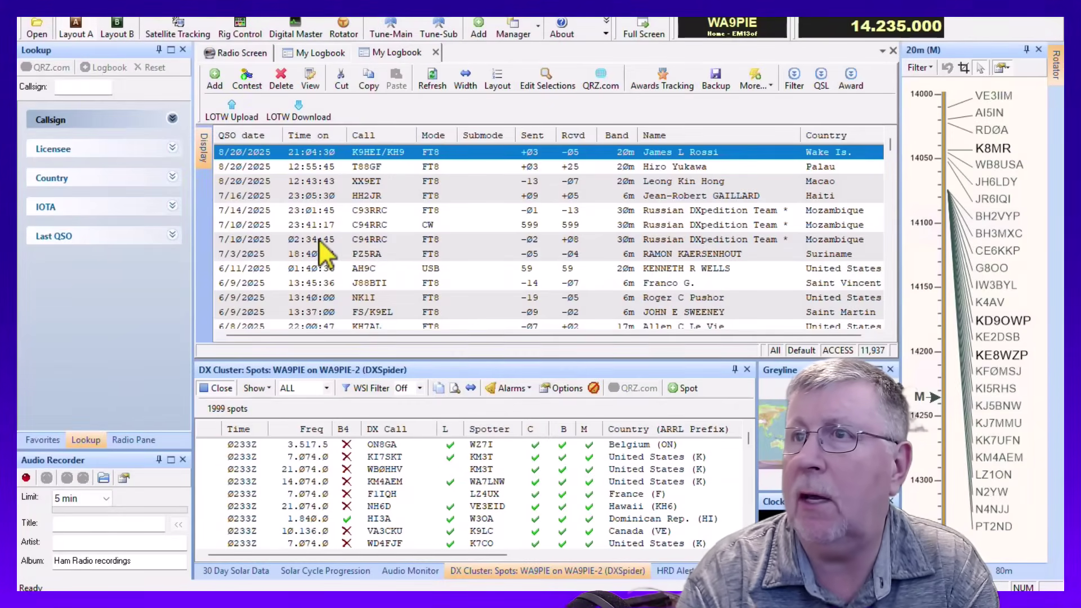
pyautogui.click(204, 148)
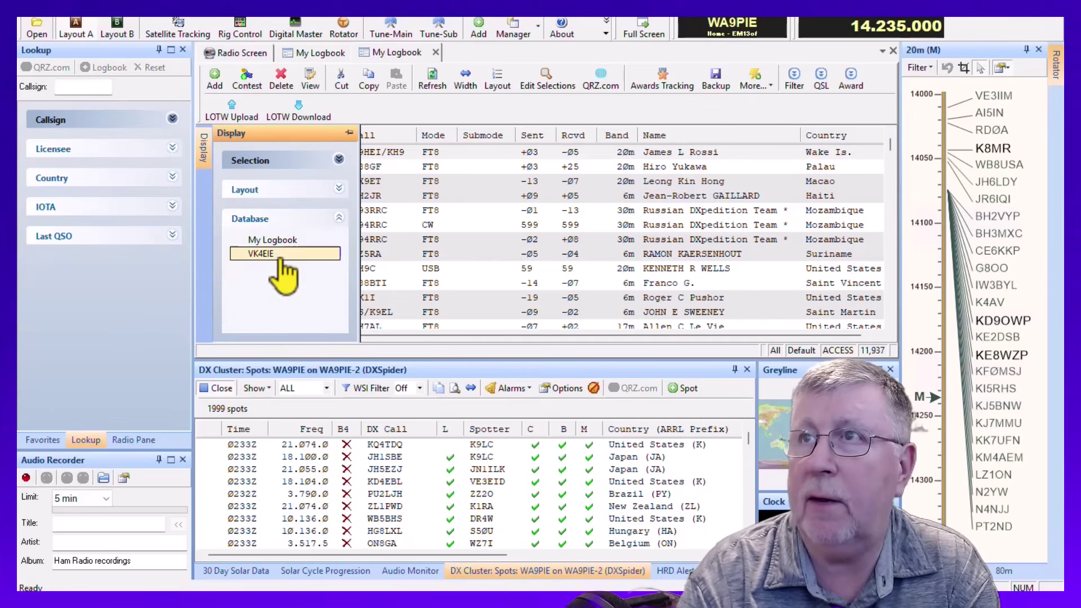
pyautogui.click(278, 255)
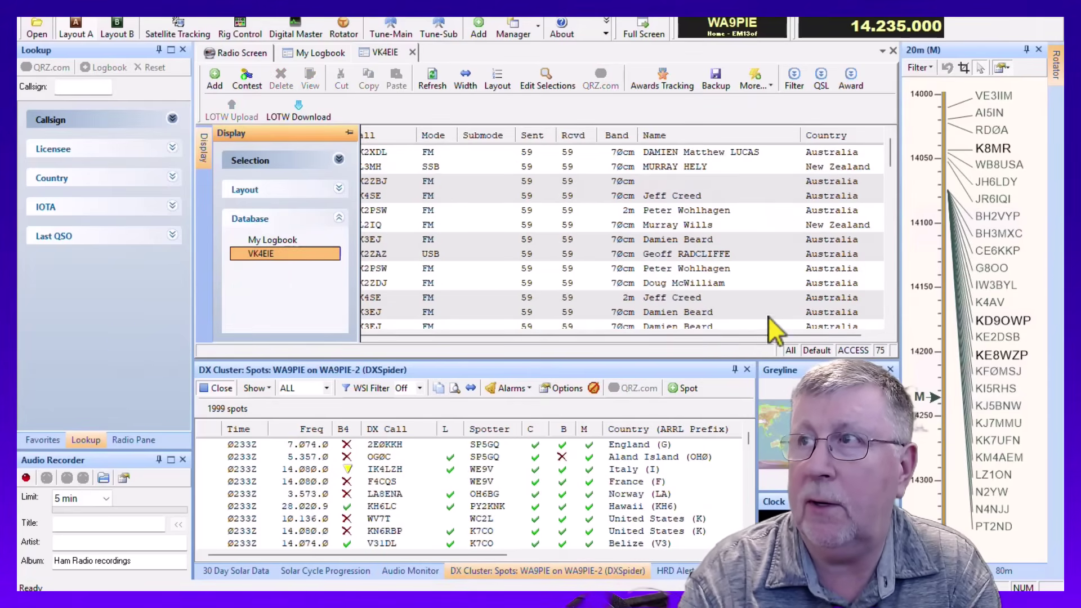
pyautogui.click(293, 240)
pyautogui.click(473, 225)
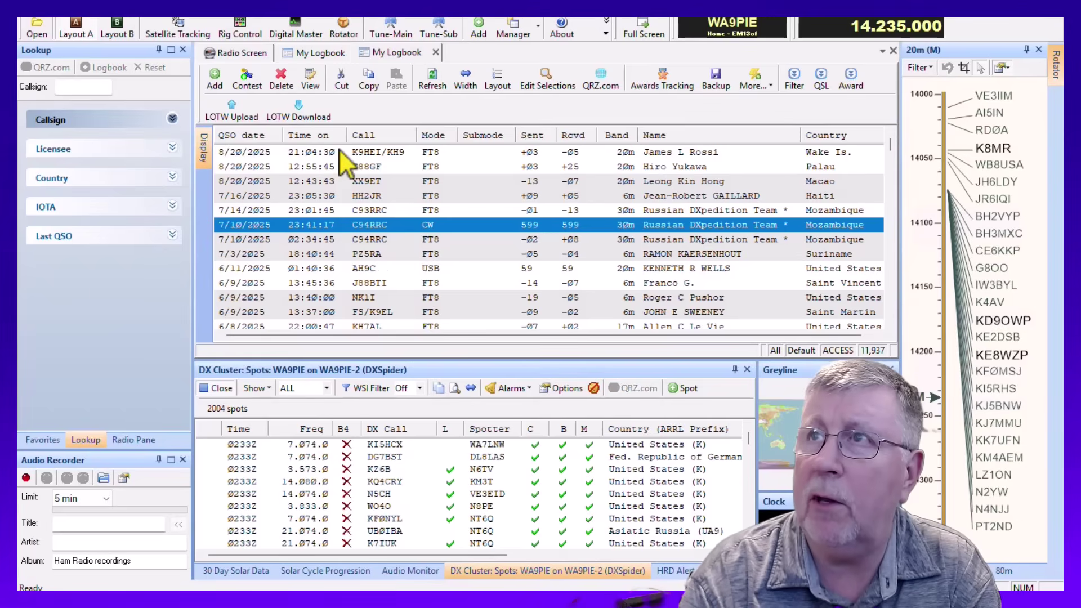
pyautogui.click(342, 153)
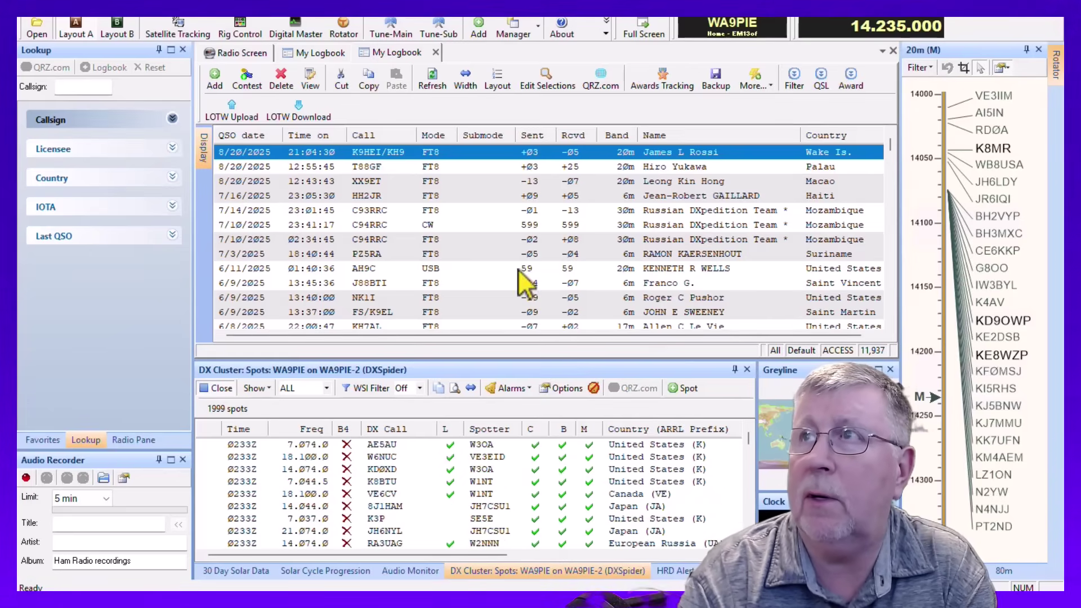
# - Check the Backup command for My Logbook and for the VK4EIE database
pyautogui.click(714, 82)
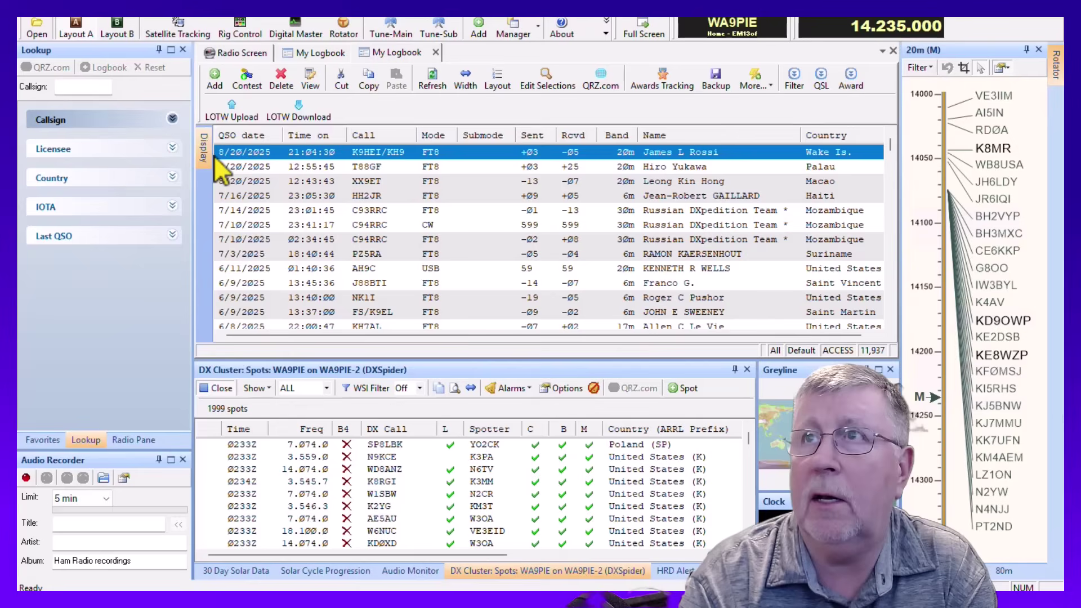
pyautogui.moveTo(210, 158)
pyautogui.click(269, 253)
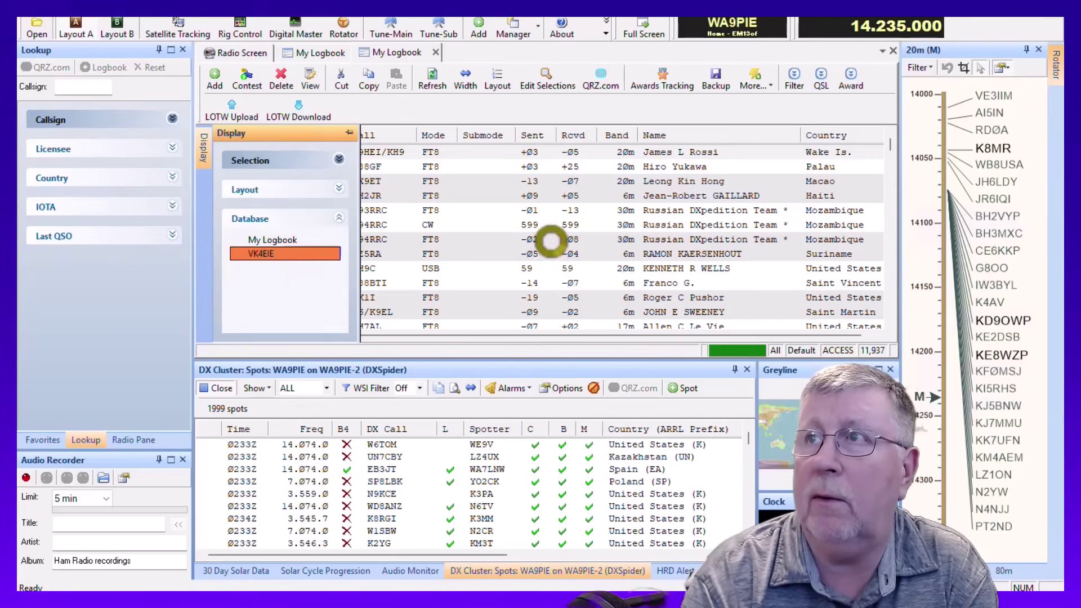
pyautogui.click(541, 182)
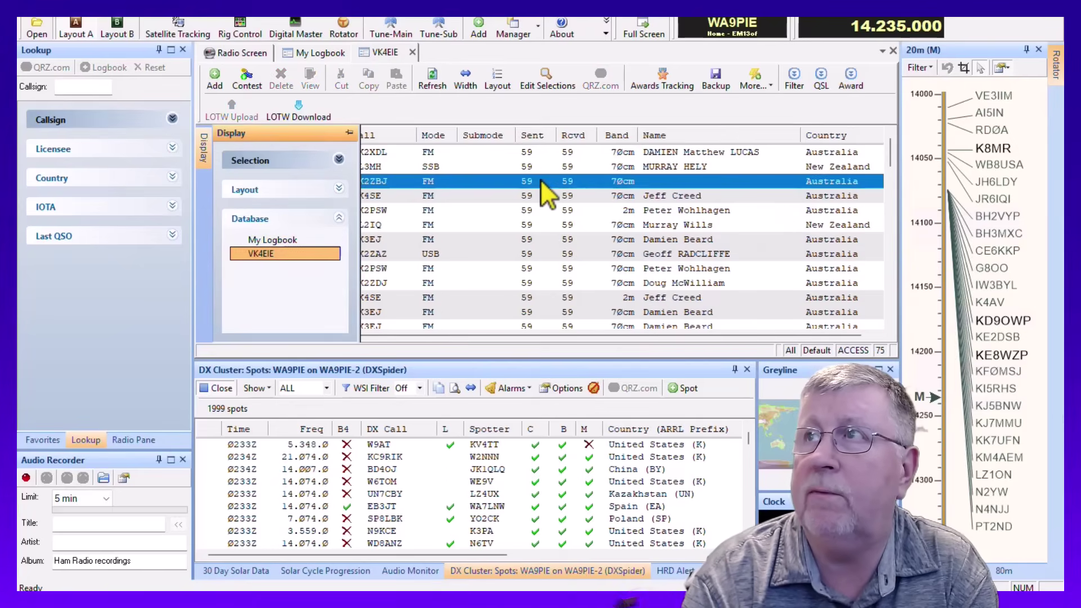
pyautogui.click(719, 84)
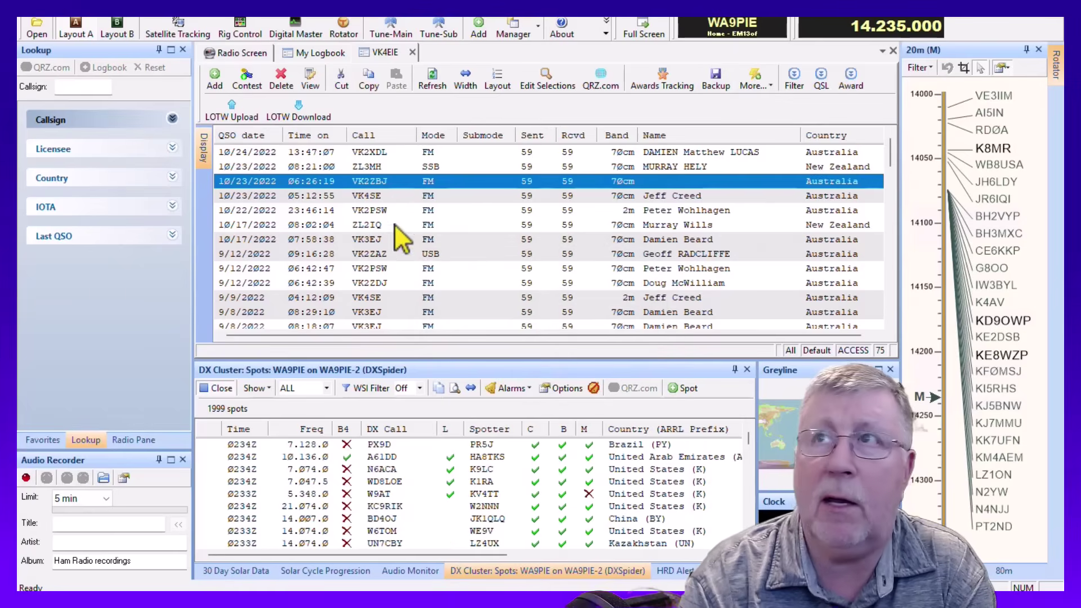
pyautogui.click(309, 86)
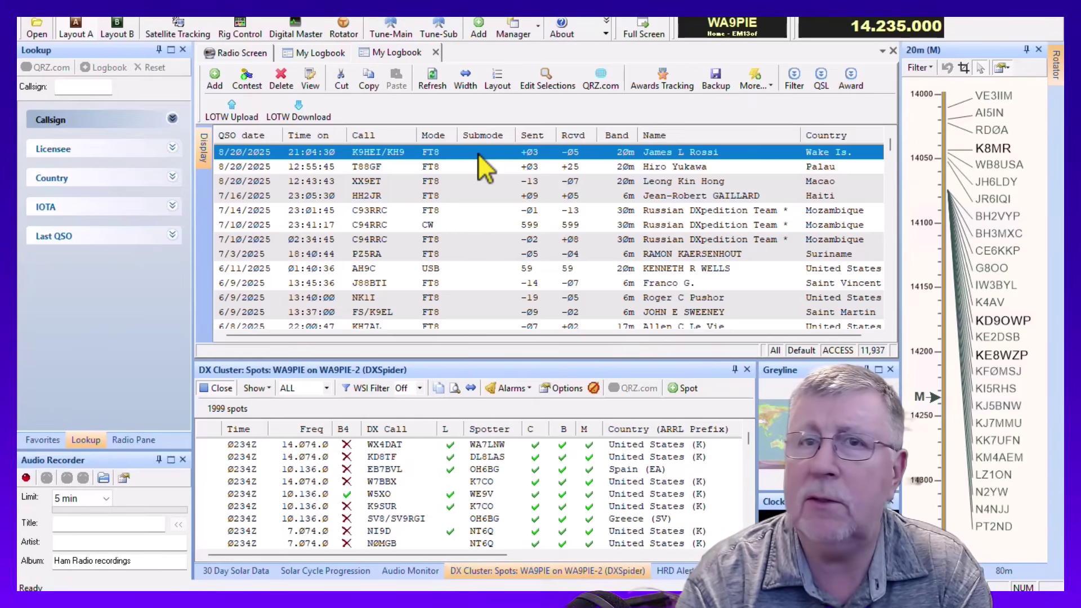
# - Get the logbook window out of the way, launch setupHRD_69015929P4 from the Downloads folder and minimize the folder window
pyautogui.click(1061, 18)
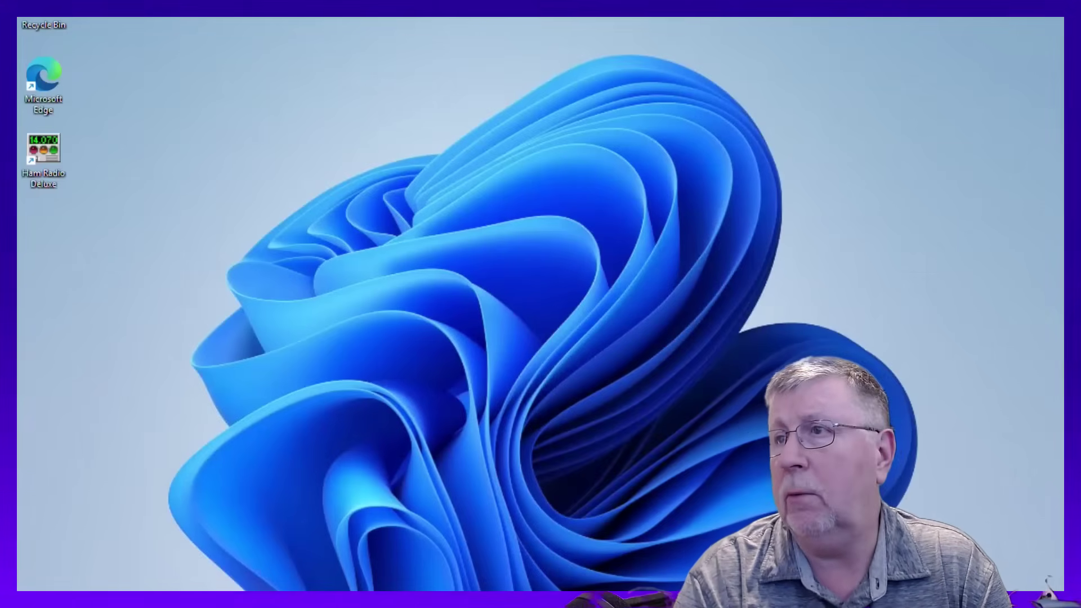
pyautogui.click(631, 598)
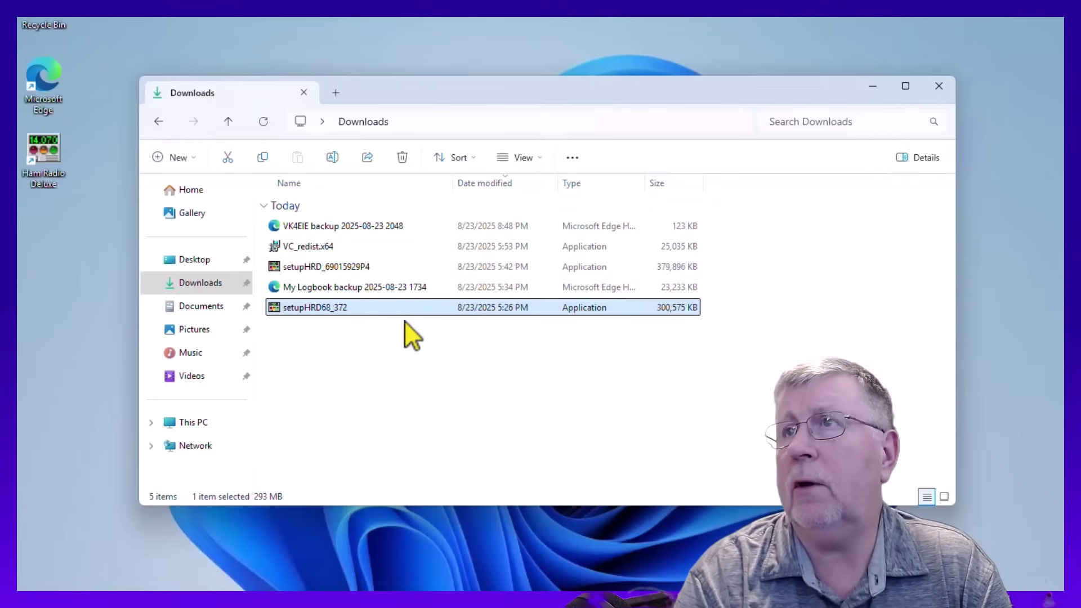
pyautogui.click(404, 269)
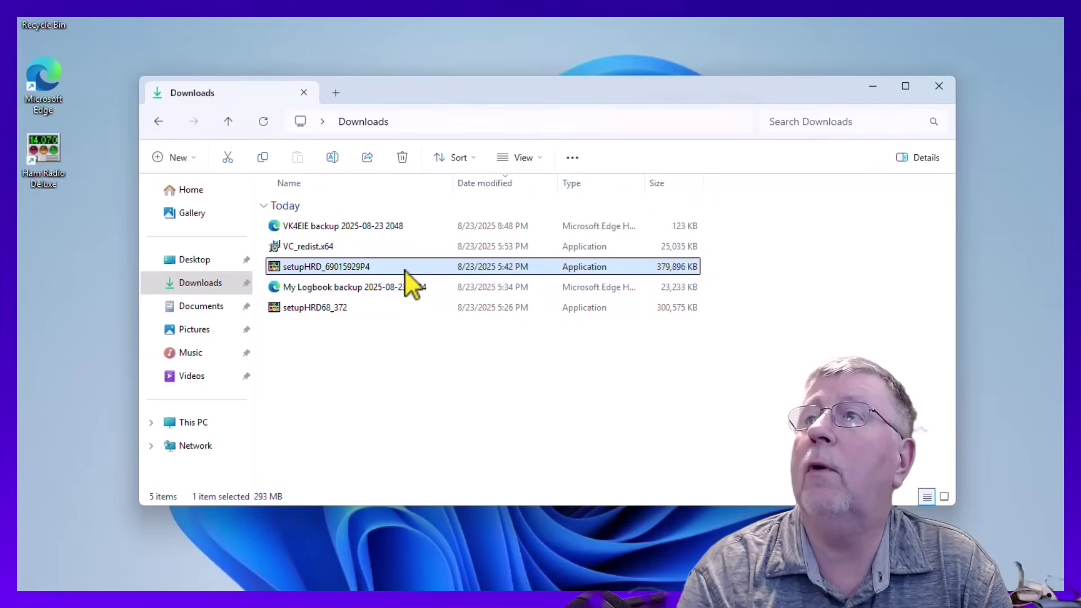
pyautogui.doubleClick(522, 270)
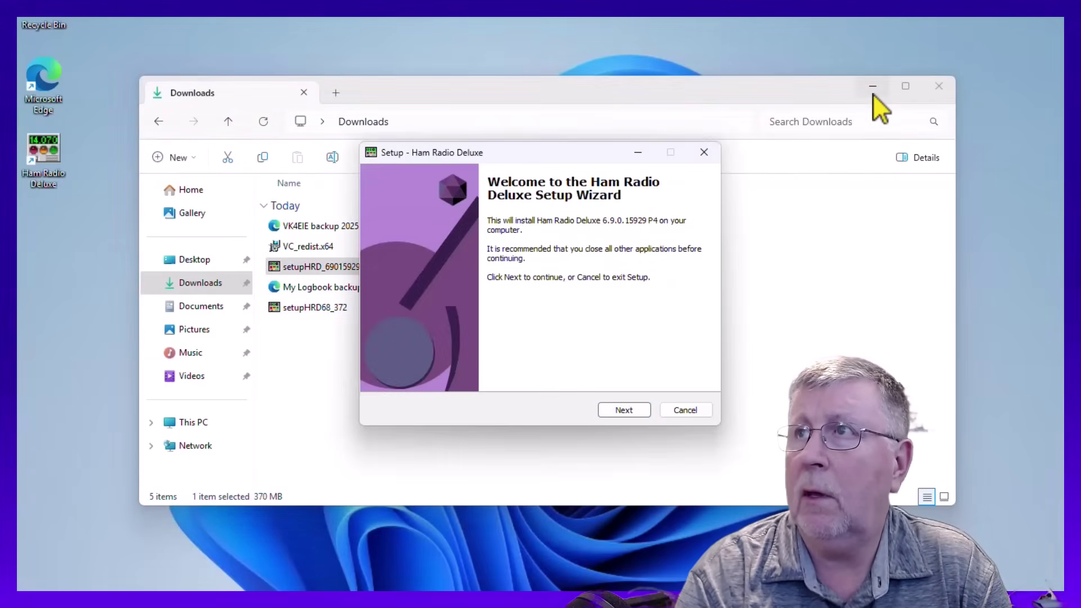
pyautogui.click(873, 93)
# - Accept the Ham Radio Deluxe license agreement and keep C:\Program Files (x86)\HRD Software LLC\Ham Radio Deluxe as the destination
pyautogui.click(625, 411)
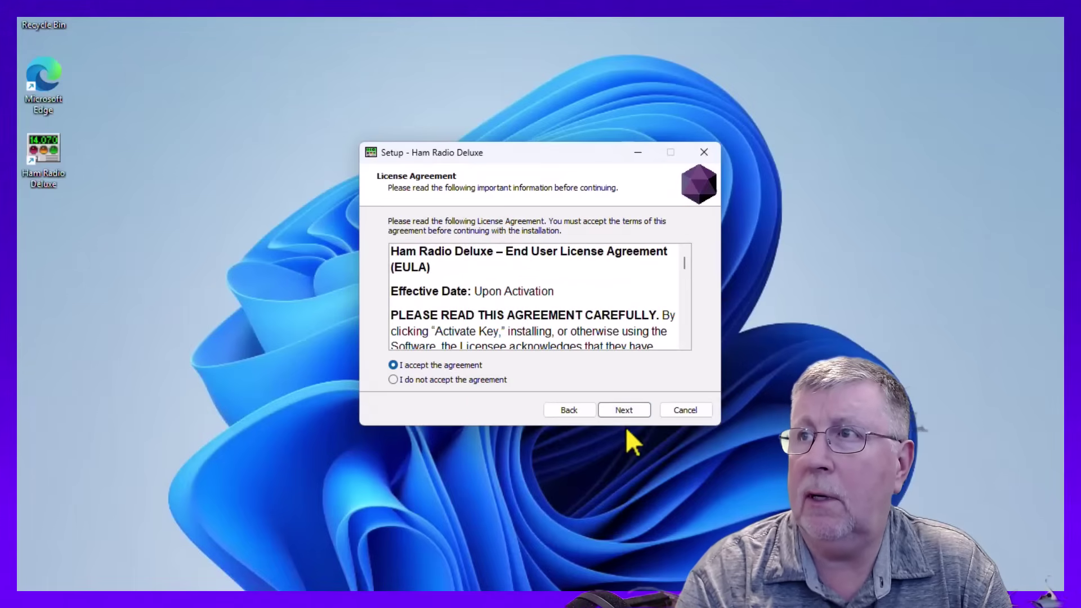
pyautogui.click(630, 411)
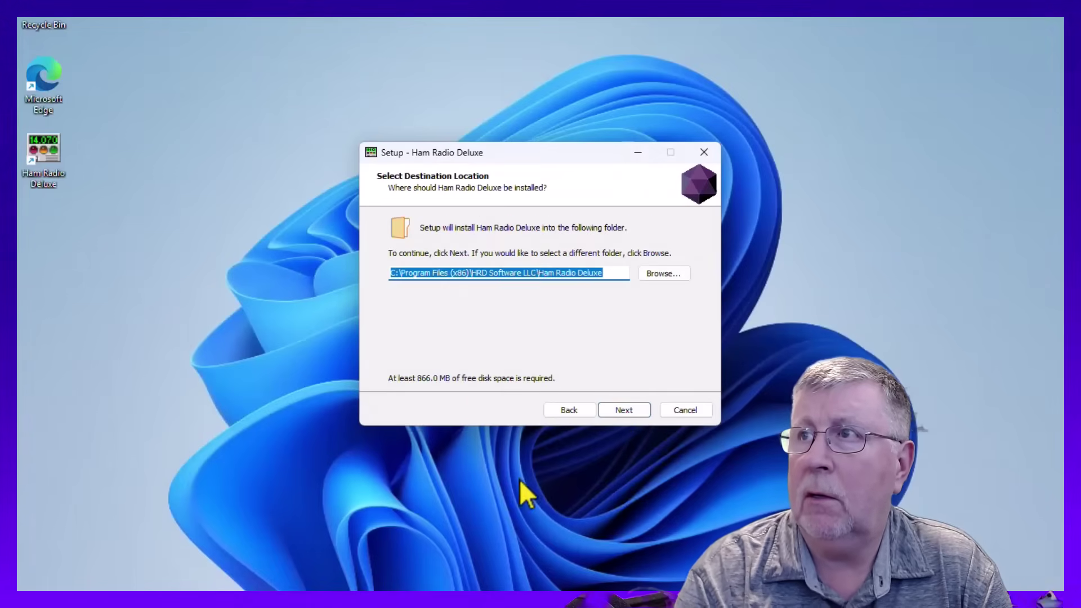
pyautogui.click(625, 412)
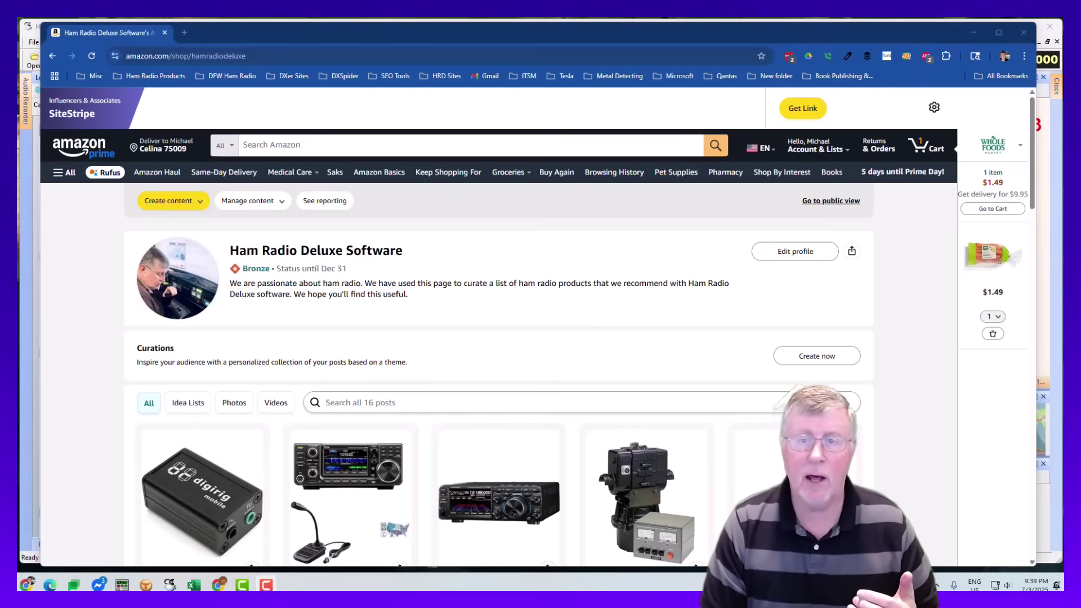
# - Browse the Ham Radio Deluxe storefront on Amazon and examine the Ham Station PCs list, including the HP ProDesk 600G4 Tower
pyautogui.scroll(-4, 896, 309)
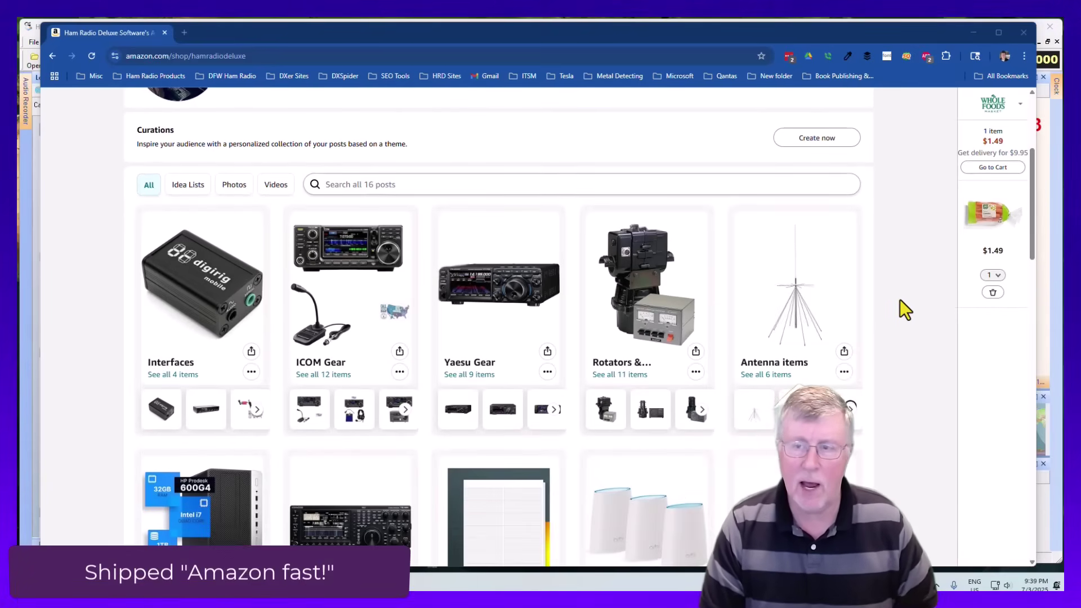
pyautogui.scroll(-2, 900, 299)
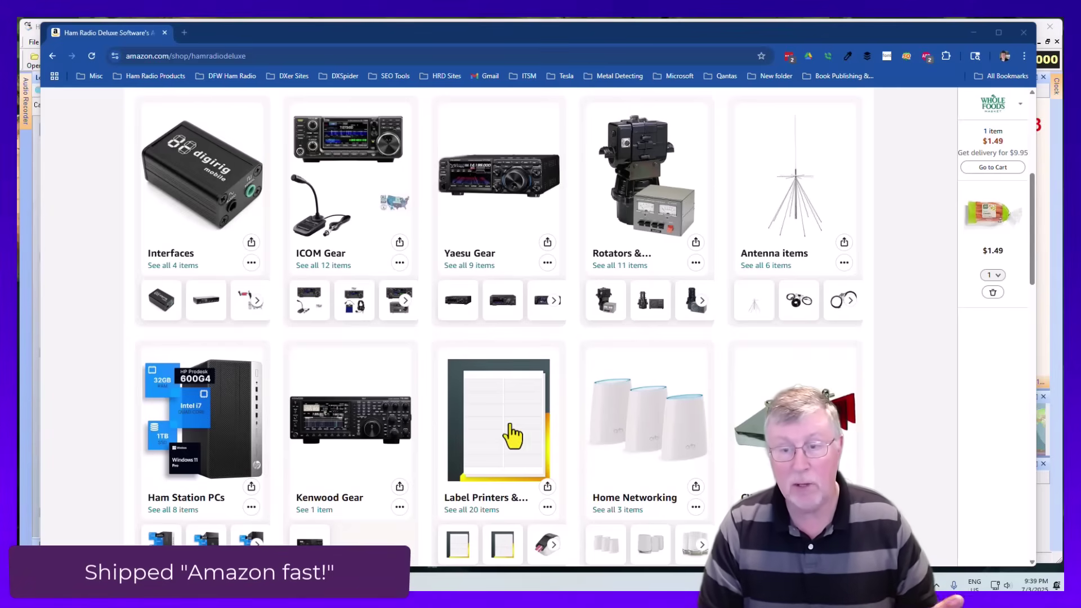
pyautogui.scroll(-2, 514, 434)
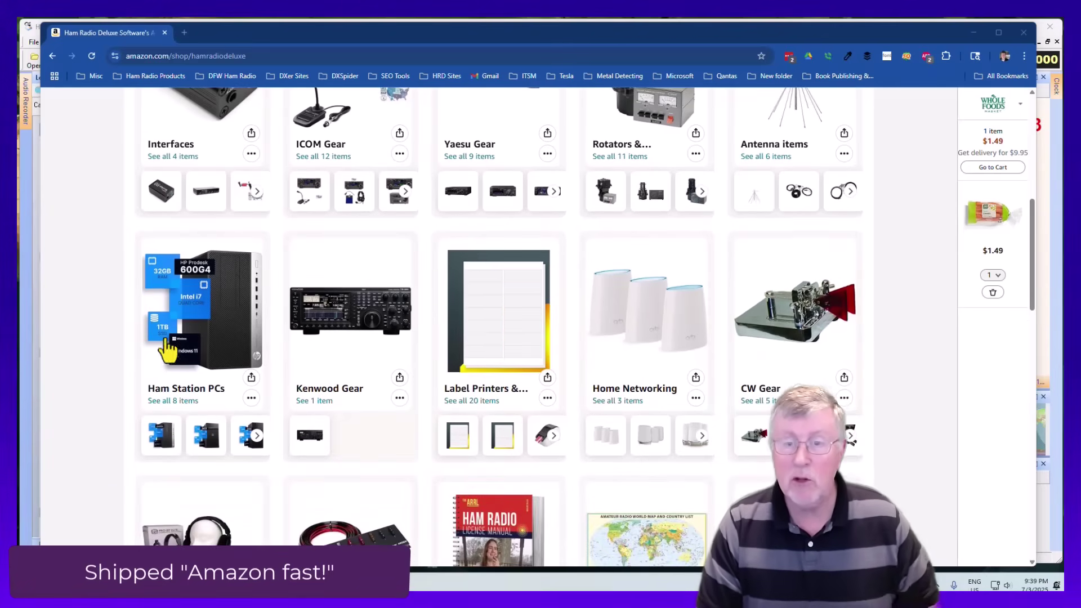
pyautogui.click(216, 338)
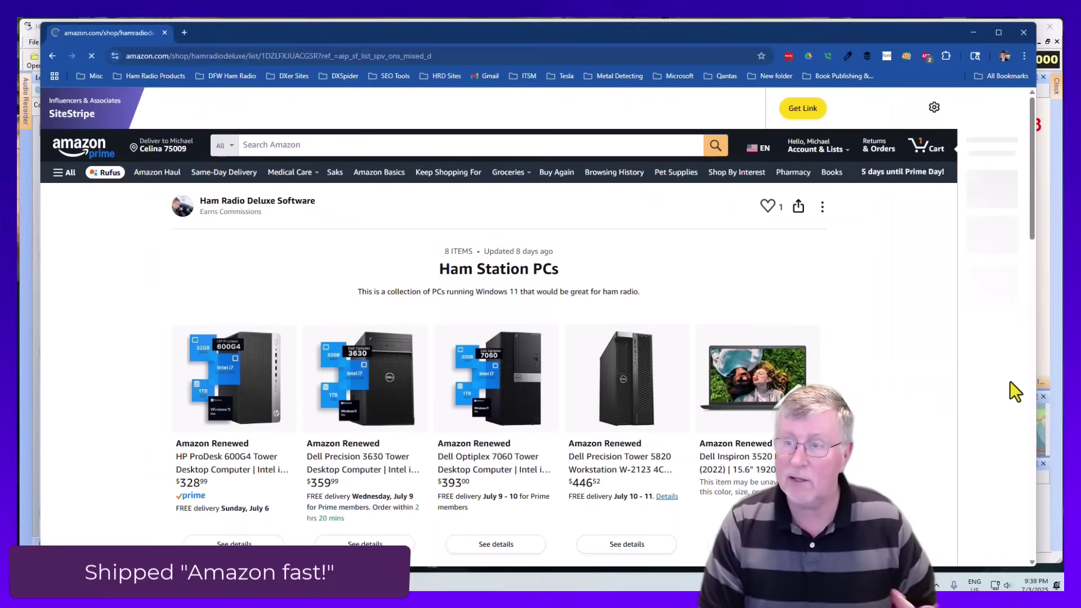
pyautogui.scroll(-2, 945, 345)
pyautogui.scroll(1, 944, 340)
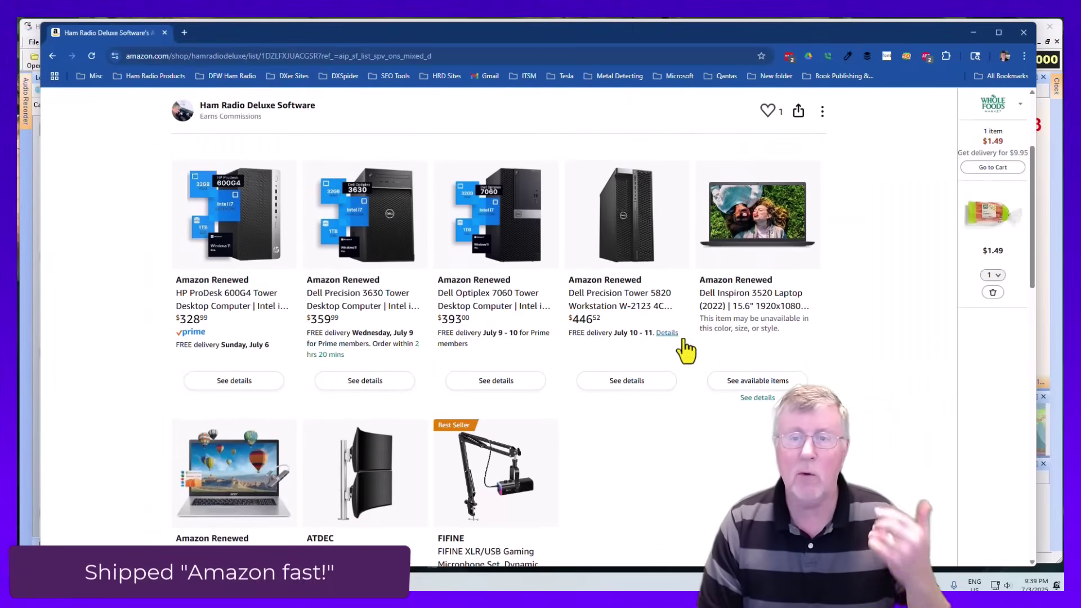
pyautogui.click(205, 305)
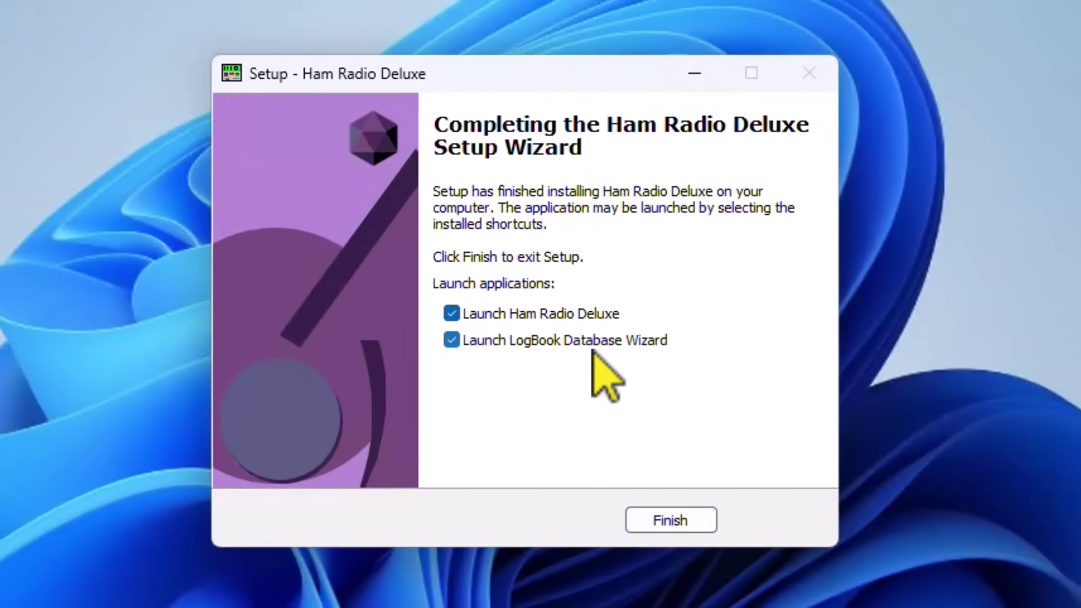
# - Finish the Ham Radio Deluxe setup with Launch Ham Radio Deluxe and Launch LogBook Database Wizard both enabled
pyautogui.click(691, 521)
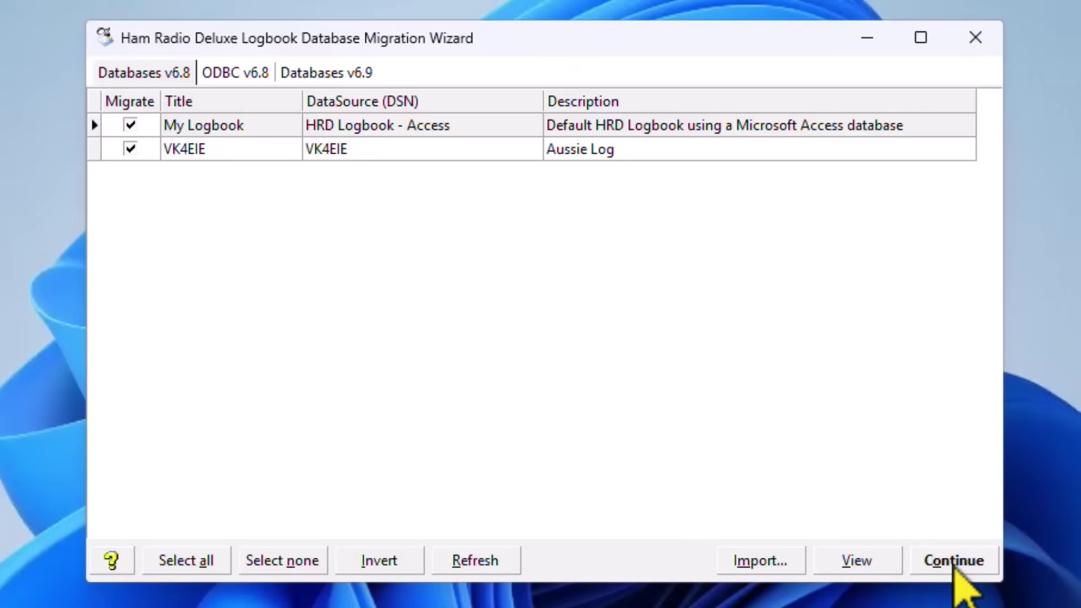
# - Convert the selected My Logbook and VK4EIE databases to v6.9 with Overwrite if exists enabled, and close the migration wizard
pyautogui.click(954, 563)
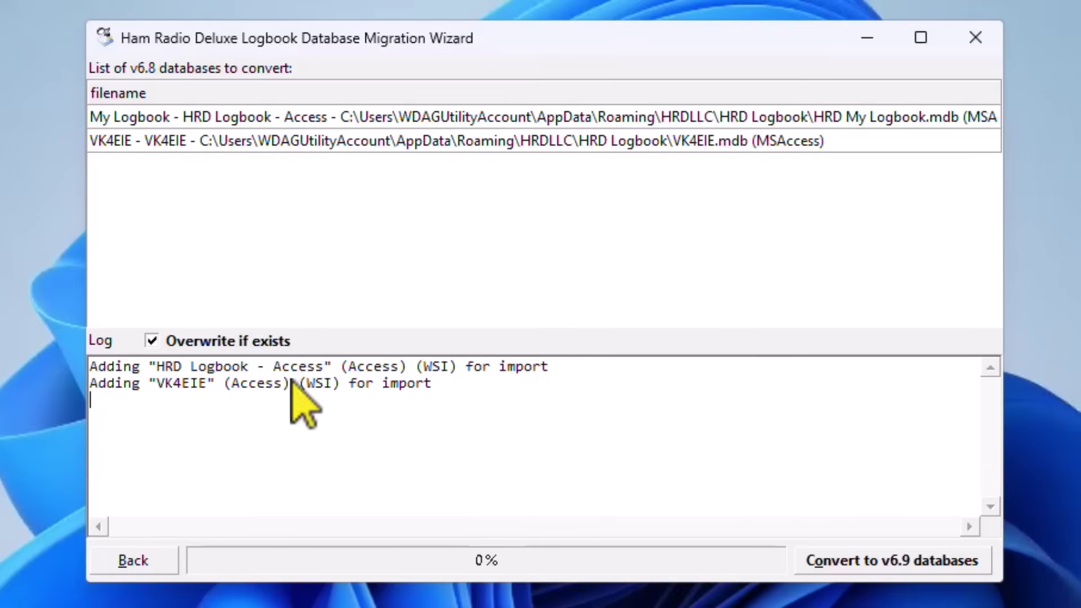
pyautogui.click(865, 562)
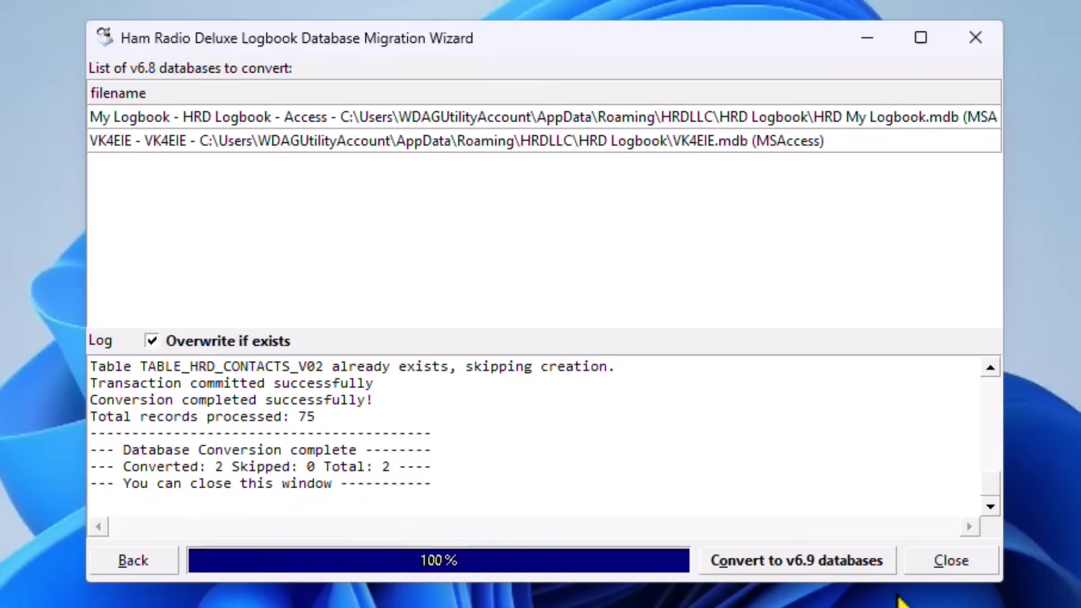
pyautogui.click(948, 563)
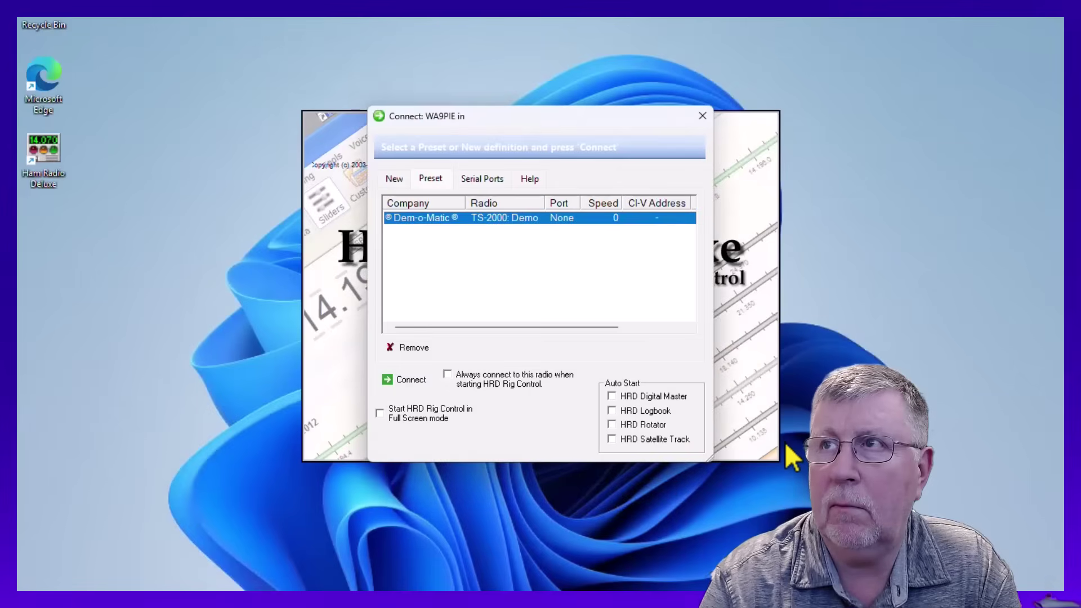
# - Connect Rig Control to the Dem-o-Matic TS-2000 demo radio preset and open the Logbook
pyautogui.click(417, 386)
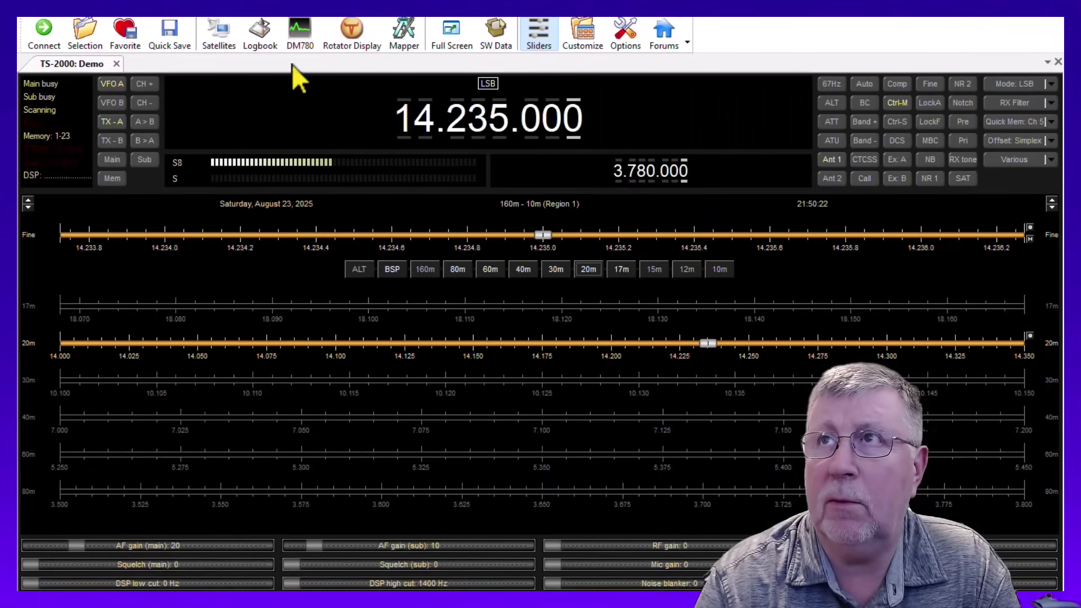
pyautogui.click(269, 36)
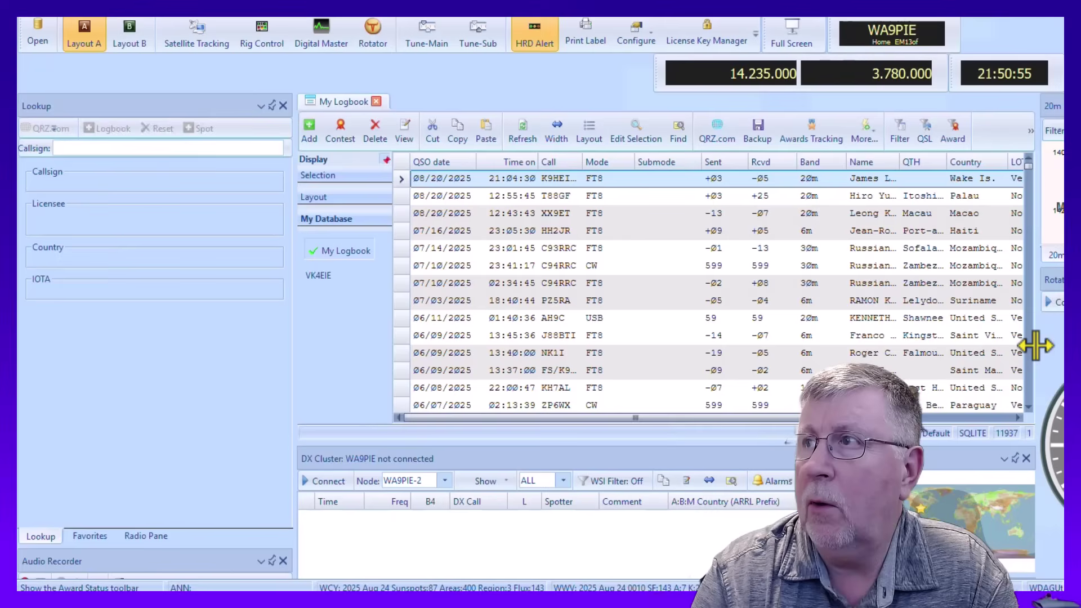
# - Connect the DX Cluster to node WA9PIE-2 and enlarge its pane upward to show more spots
pyautogui.click(321, 480)
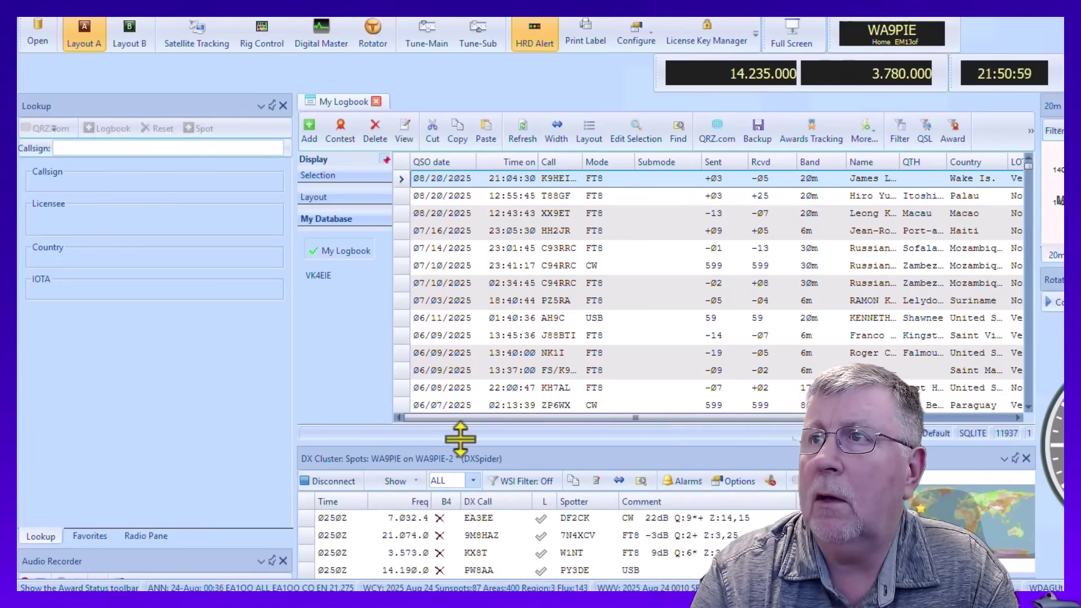
pyautogui.moveTo(460, 438); pyautogui.dragTo(474, 356)
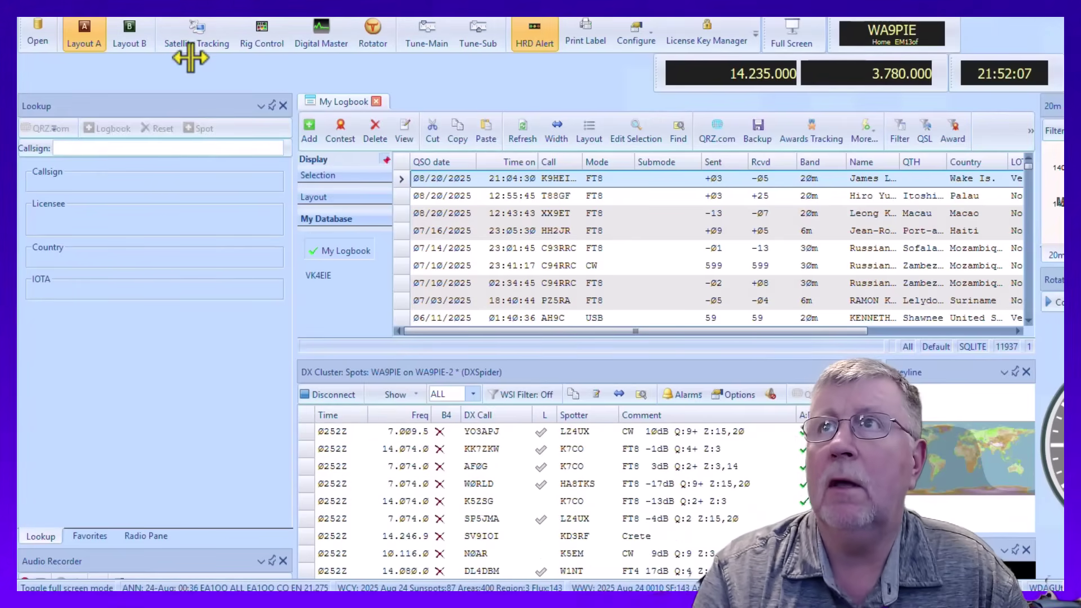
# - Switch the Logbook to the Dark Theme
pyautogui.rightClick(192, 34)
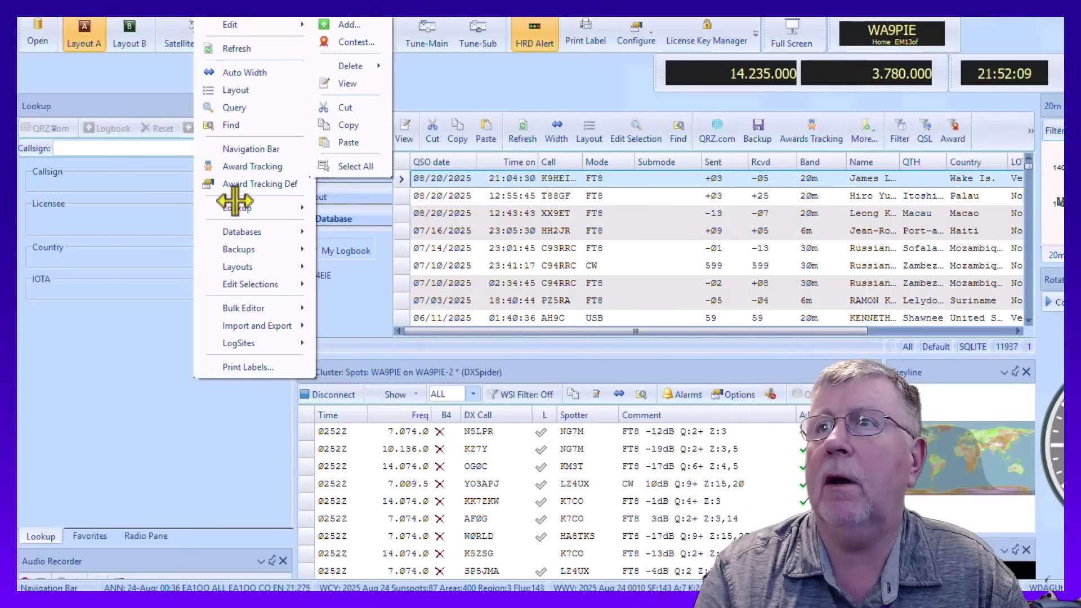
pyautogui.press('Escape')
pyautogui.rightClick(242, 33)
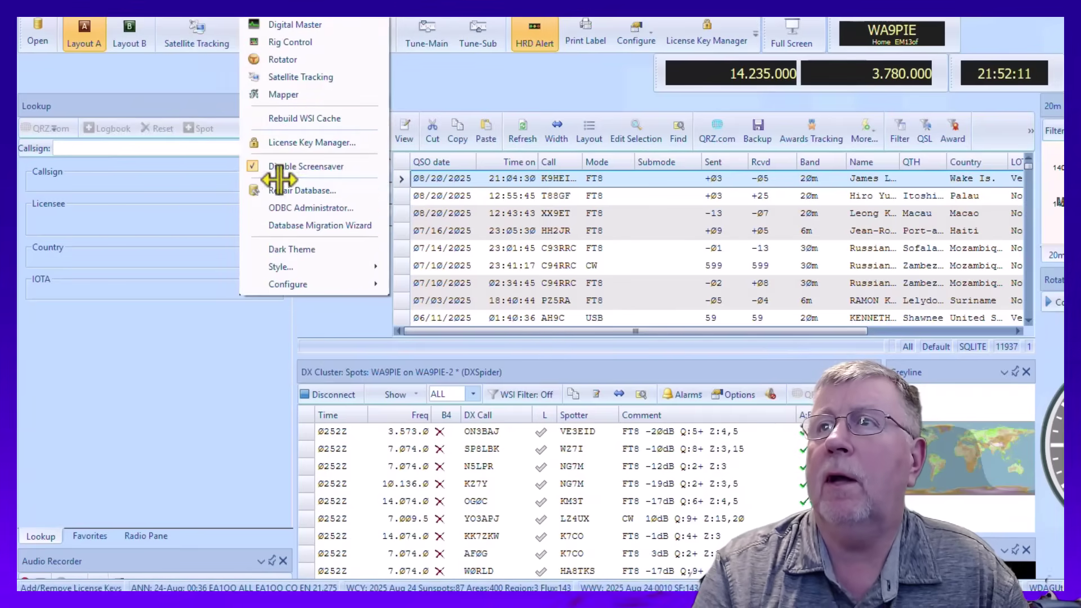
pyautogui.click(309, 250)
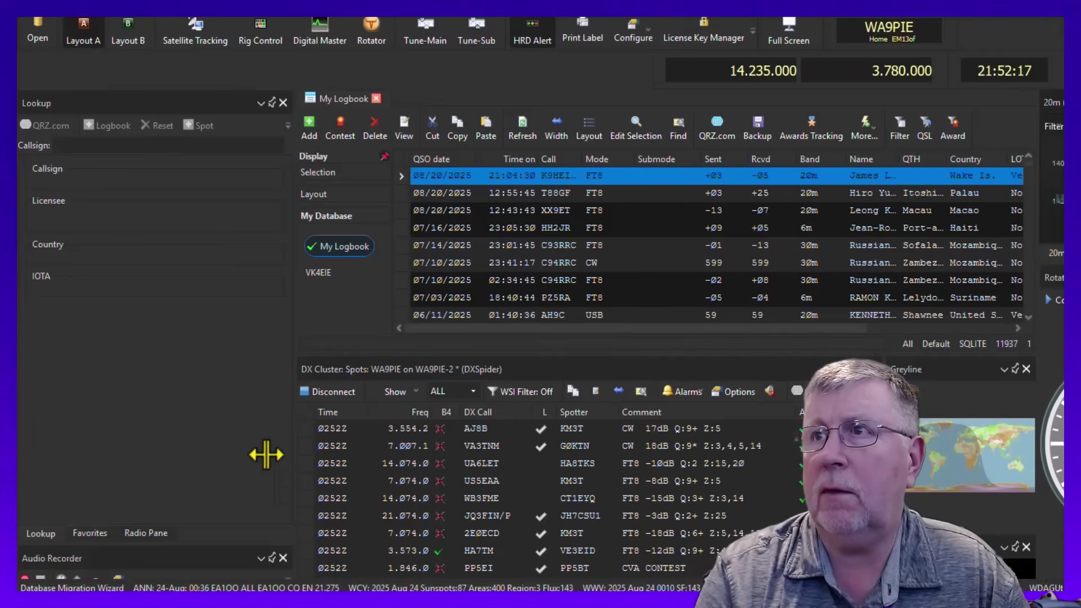
# - Select three spots in turn in the DX Cluster list to look up their callsign, licensee and country details
pyautogui.click(387, 467)
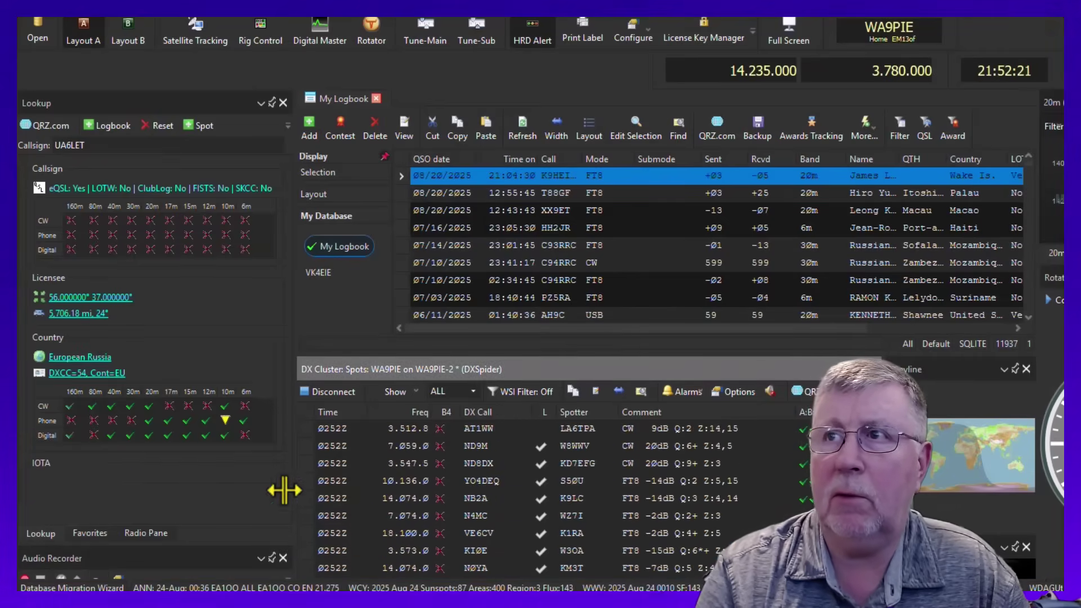
pyautogui.click(412, 467)
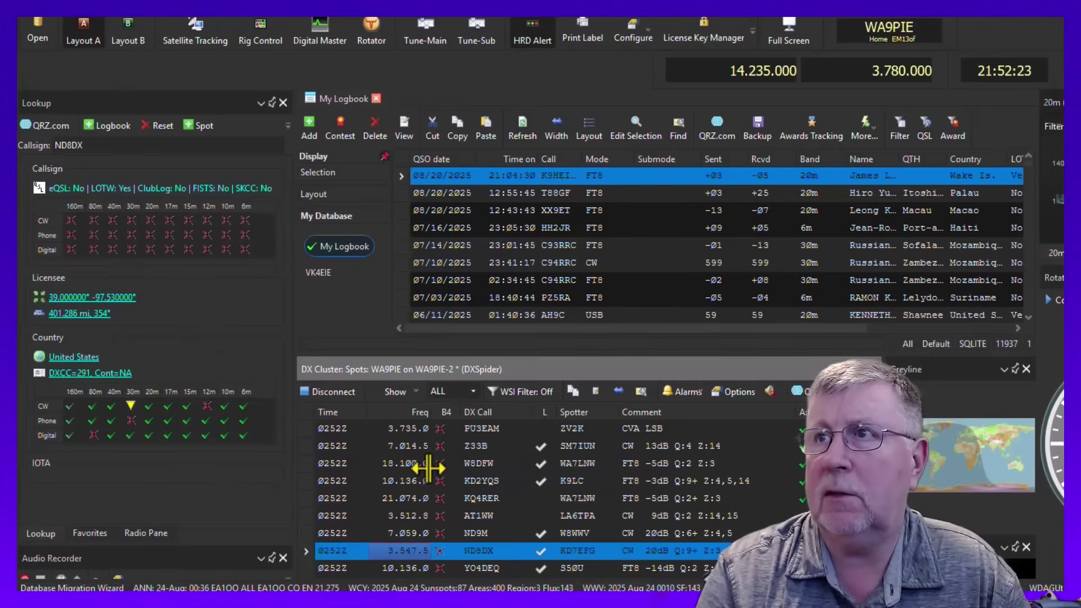
pyautogui.click(414, 463)
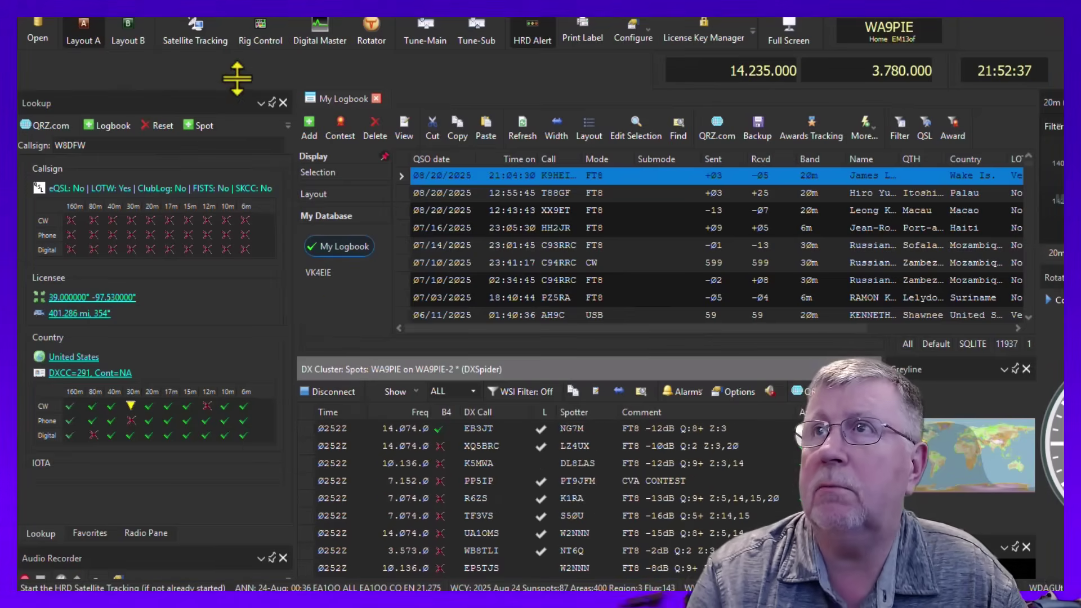
# - Turn off the Dark Theme in the Logbook
pyautogui.rightClick(255, 33)
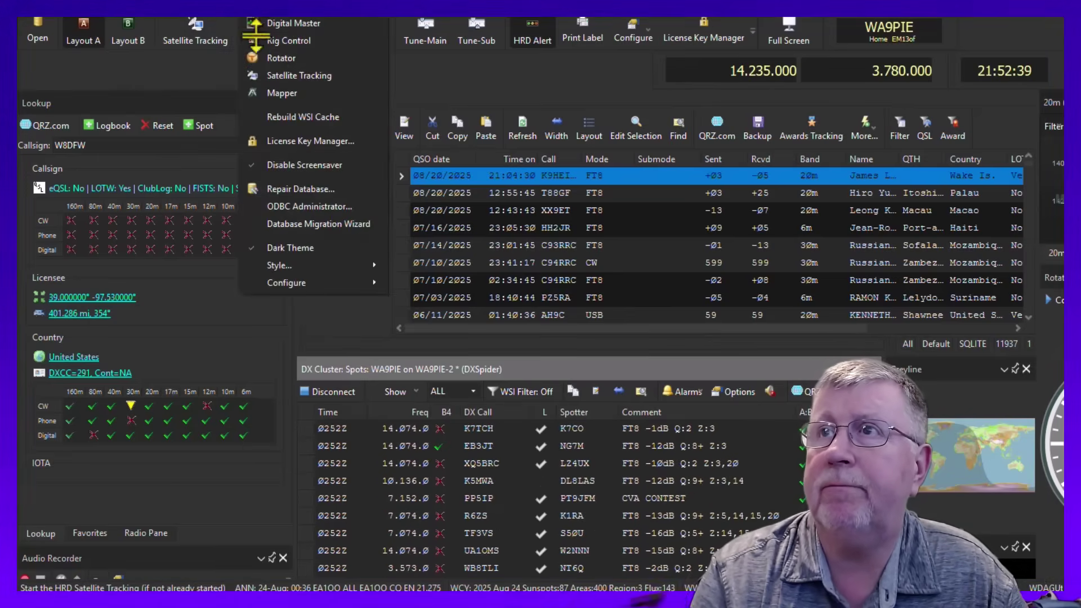
pyautogui.click(282, 247)
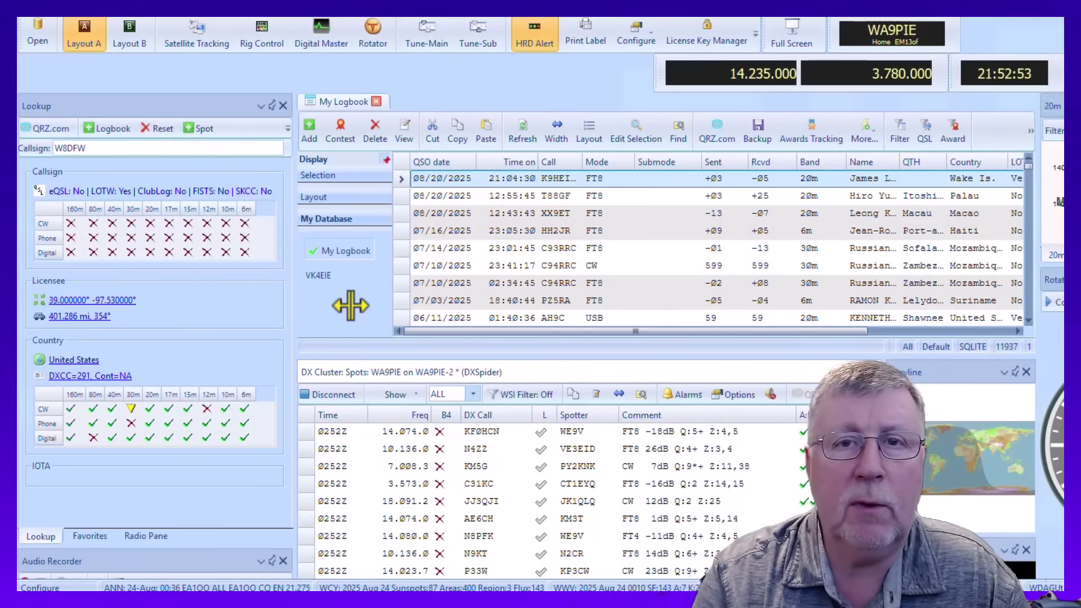